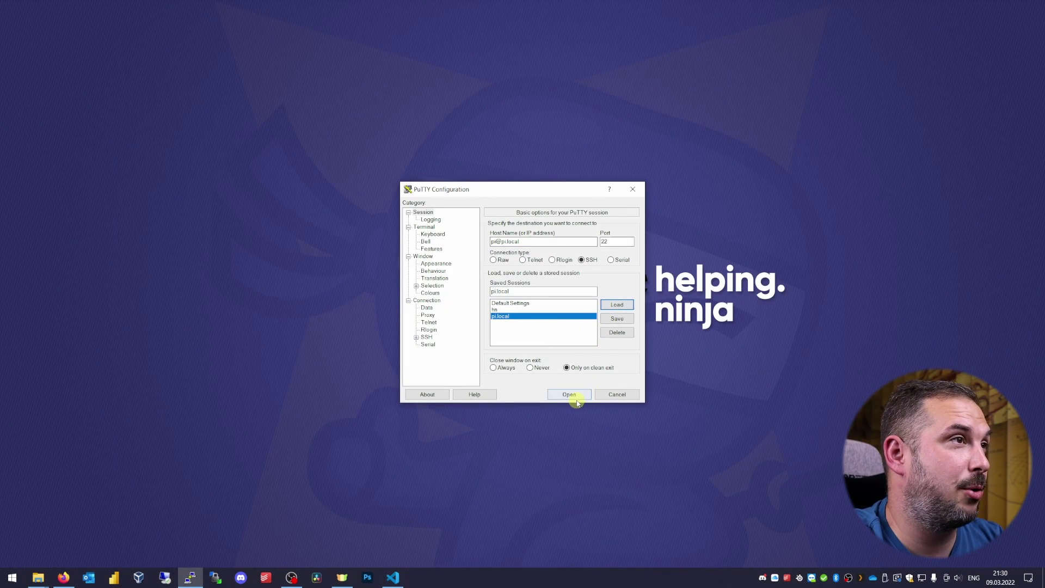
Step: Open the pi.local SSH session and log in to the pi@pi prompt
{"action": "left_click", "coordinate": [575, 398]}
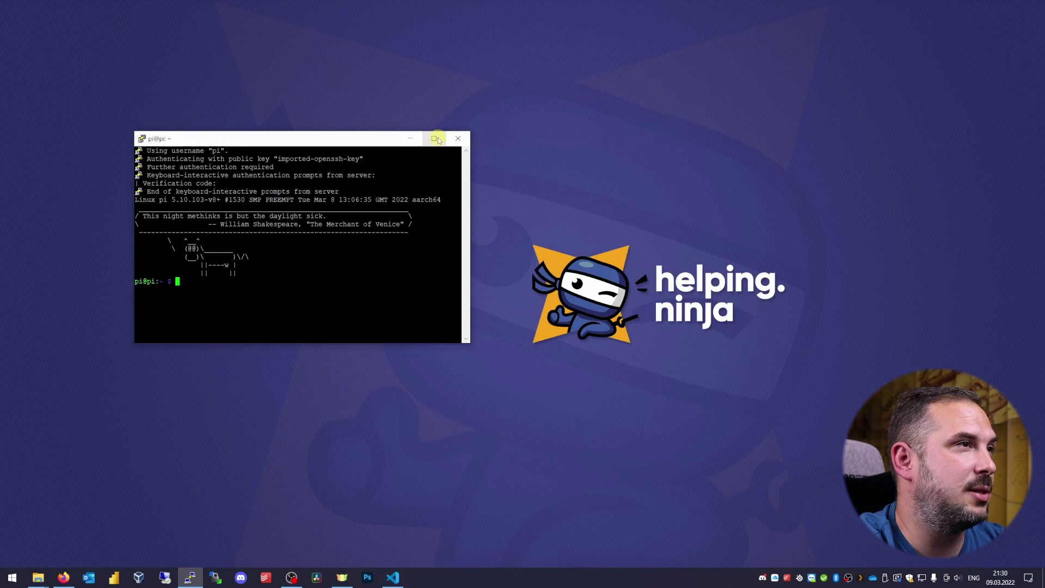
Step: Maximize the PuTTY window before running the get.docker.com install script
{"action": "left_click", "coordinate": [437, 139]}
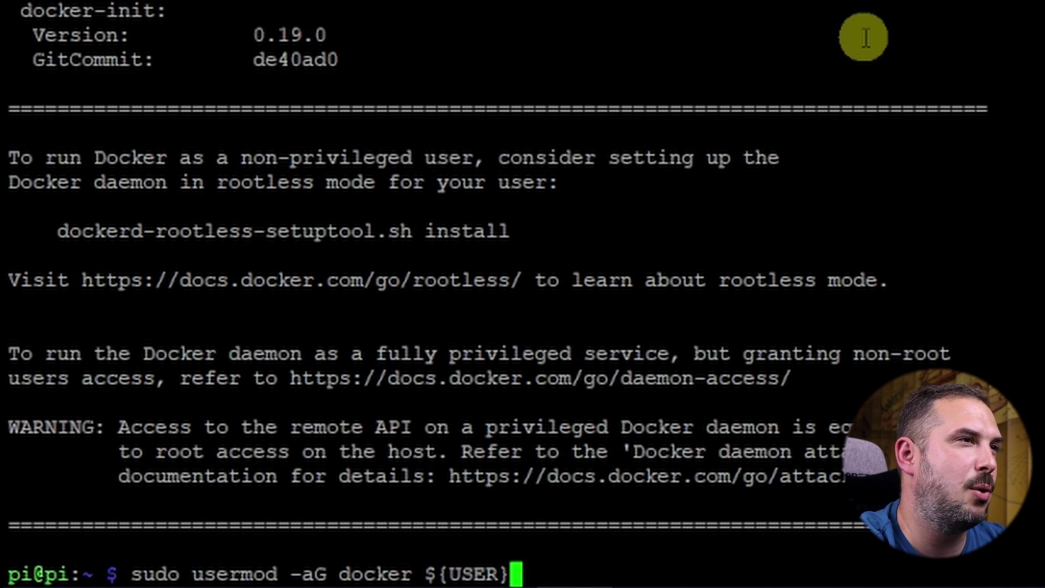
Step: Run usermod to add pi to the docker group, then verify with 'groups ${USER}'
{"action": "key", "text": "Return"}
{"action": "type", "text": "groups ${USER}"}
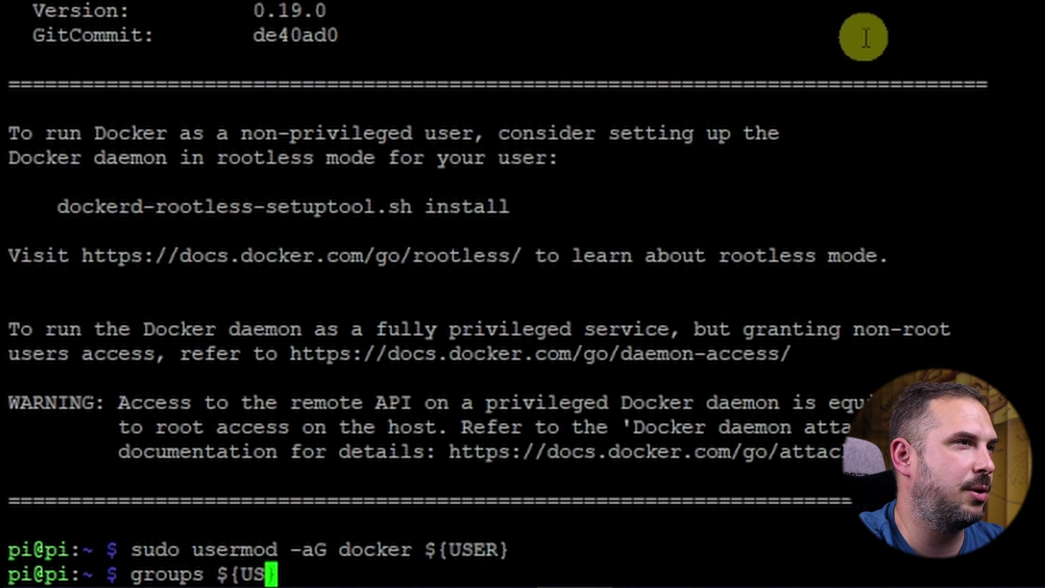
{"action": "key", "text": "Return"}
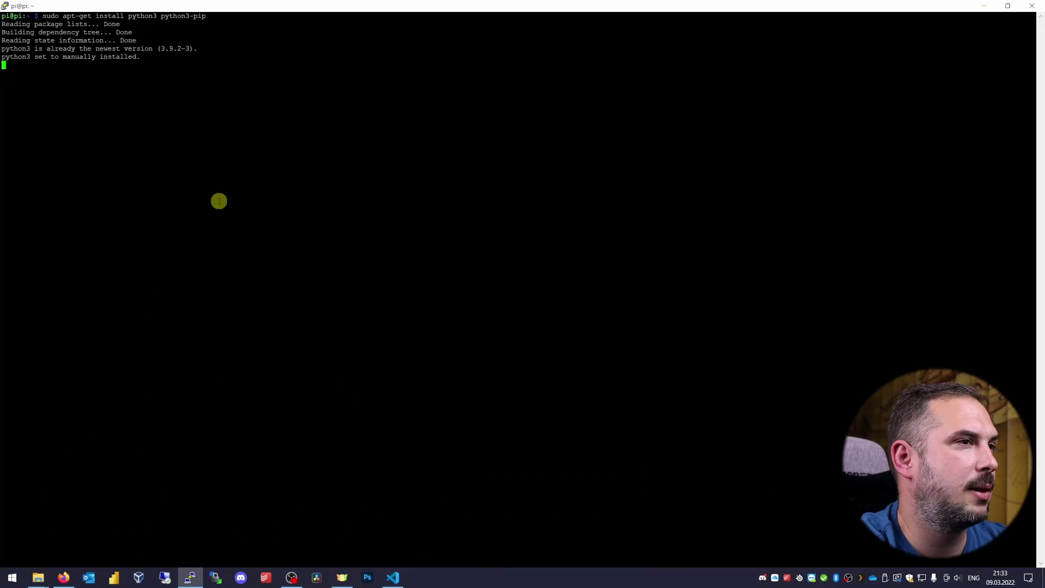
Step: Confirm the [Y/n] prompt to install python3 and python3-pip packages
{"action": "key", "text": "Return"}
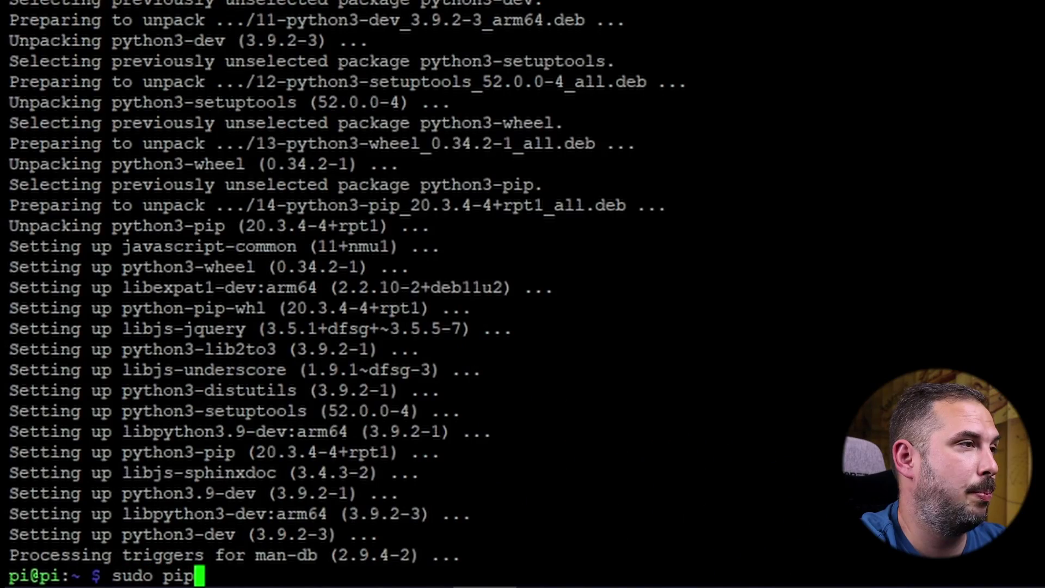
Step: Install docker-compose with 'sudo pip3 install docker-compose' and clear the terminal
{"action": "key", "text": "Return"}
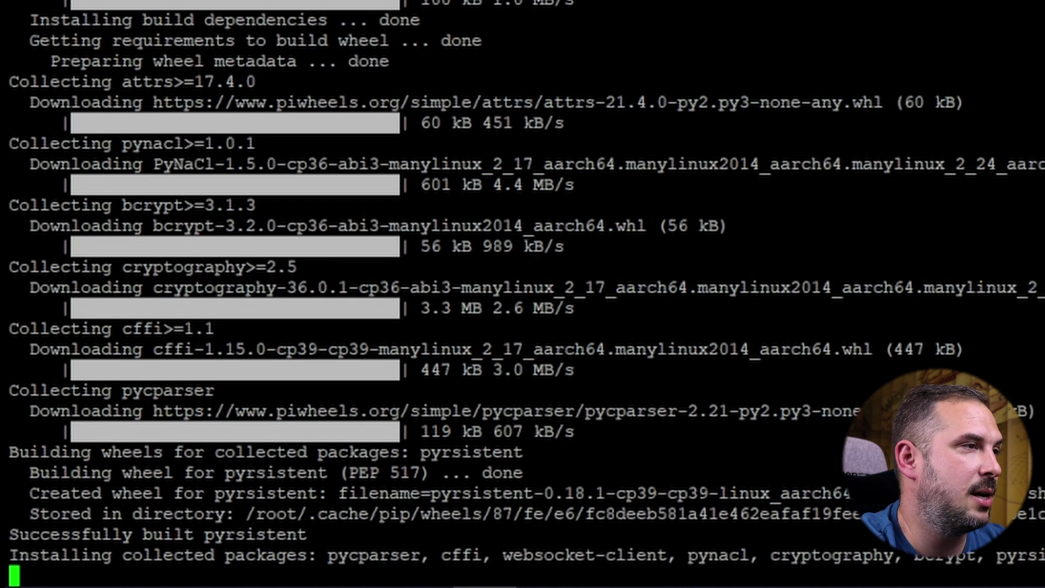
{"action": "type", "text": "clear"}
{"action": "key", "text": "Return"}
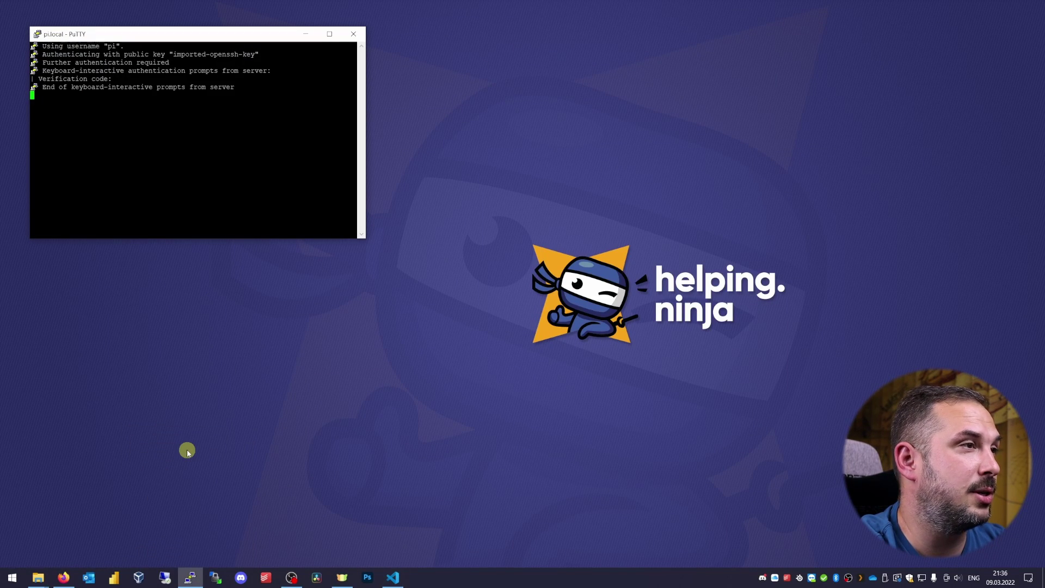
Step: Maximize the reconnected pi.local terminal window
{"action": "left_click", "coordinate": [330, 35]}
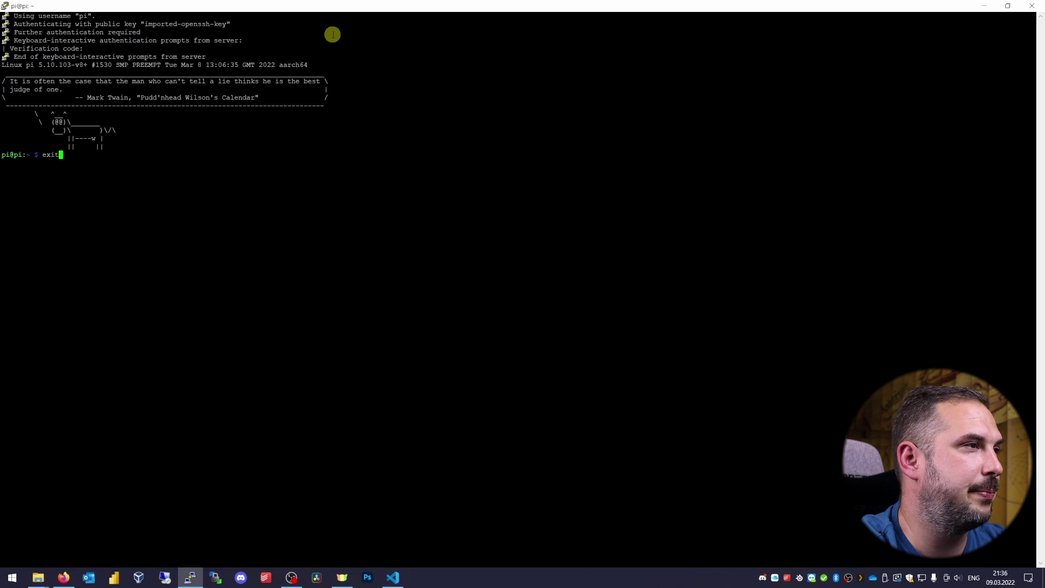